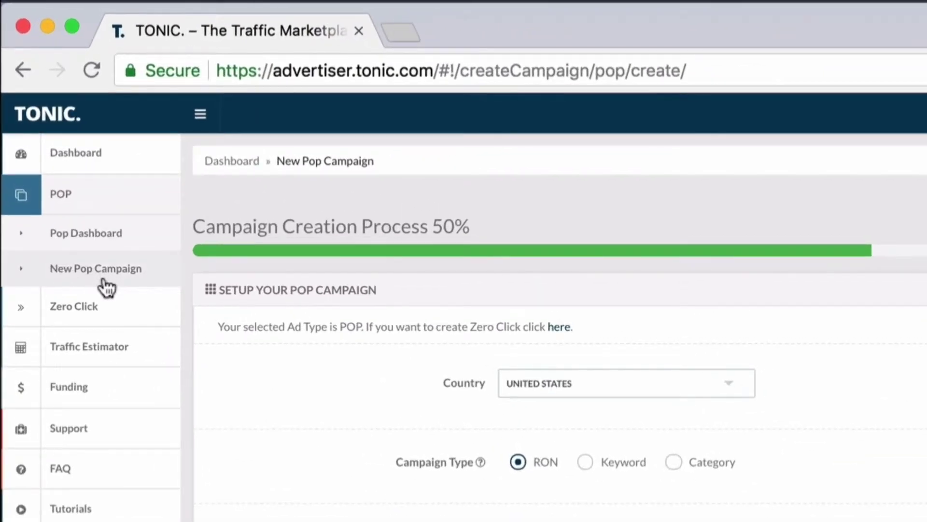
# Expand the Zero Click section of the sidebar to begin a new Zero Click campaign
pyautogui.click(87, 311)
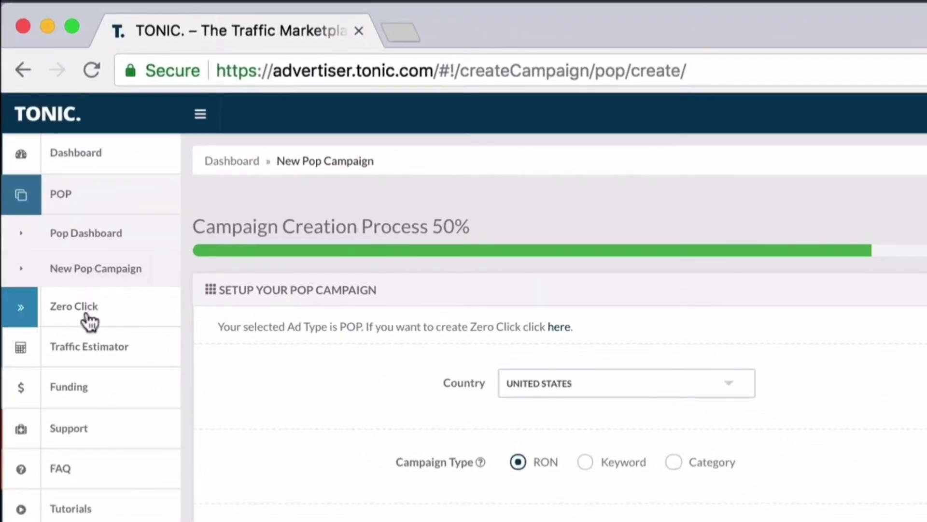
pyautogui.click(89, 314)
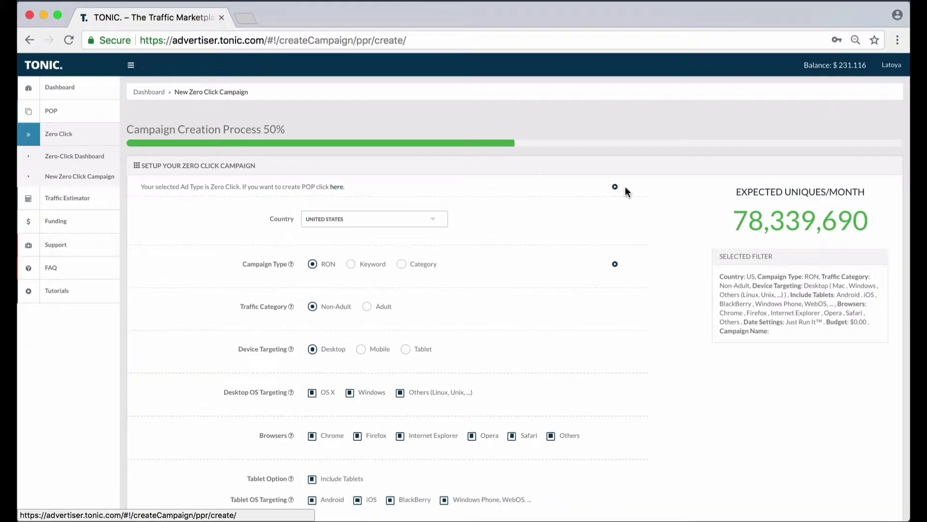
pyautogui.scroll(-1, 642, 216)
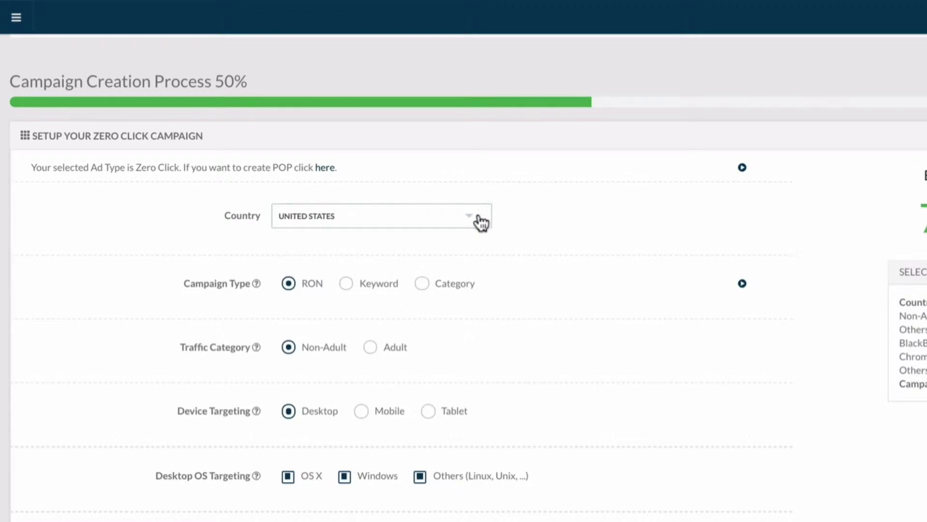
pyautogui.click(475, 221)
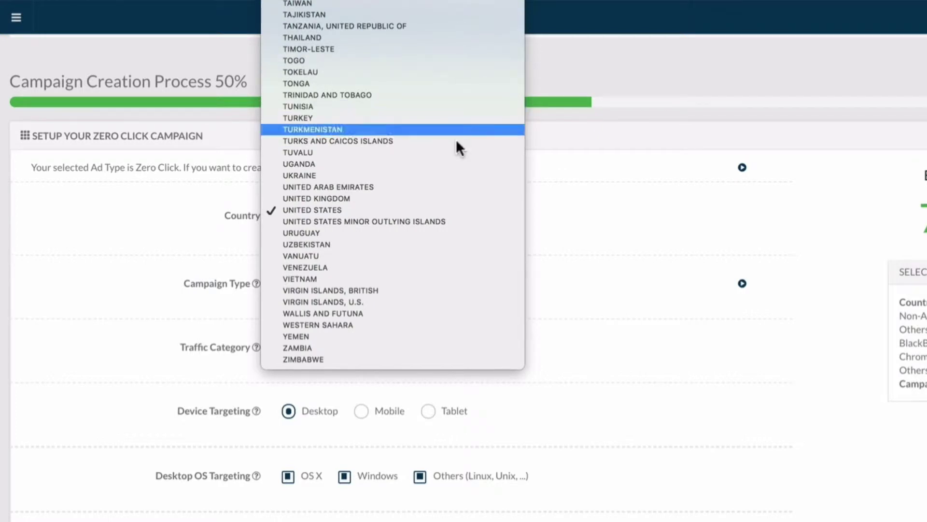
pyautogui.click(446, 208)
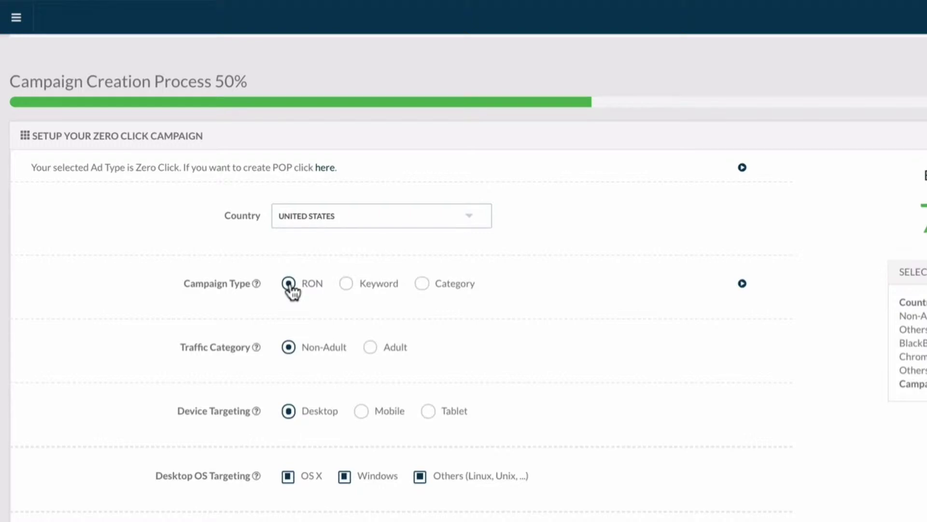
pyautogui.click(347, 285)
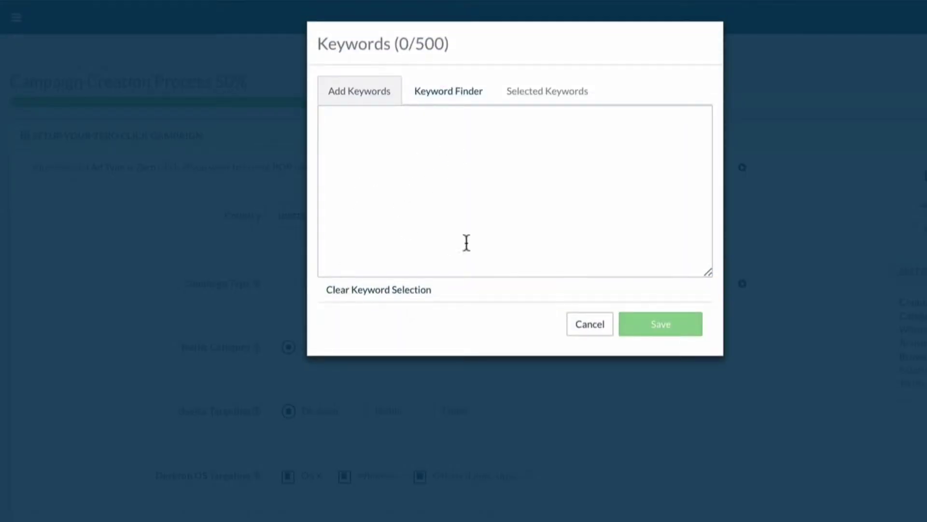
pyautogui.click(578, 318)
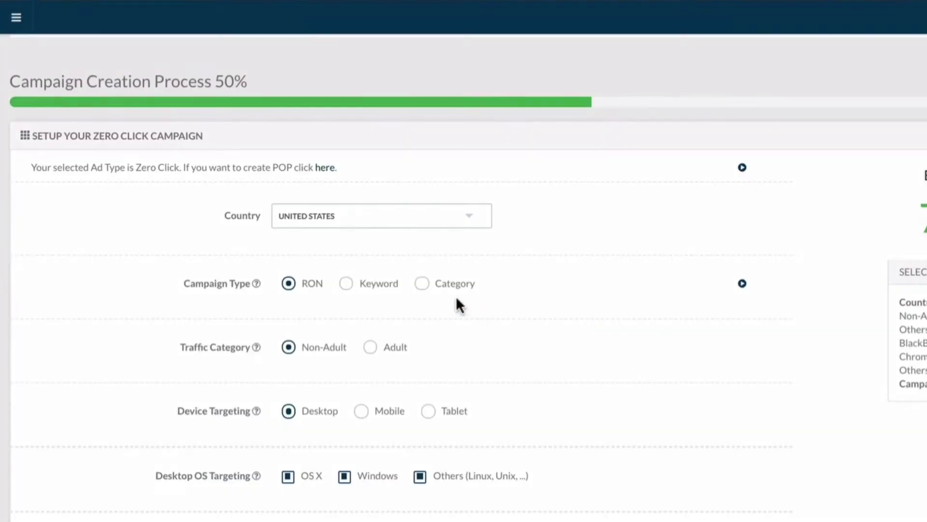
pyautogui.click(422, 283)
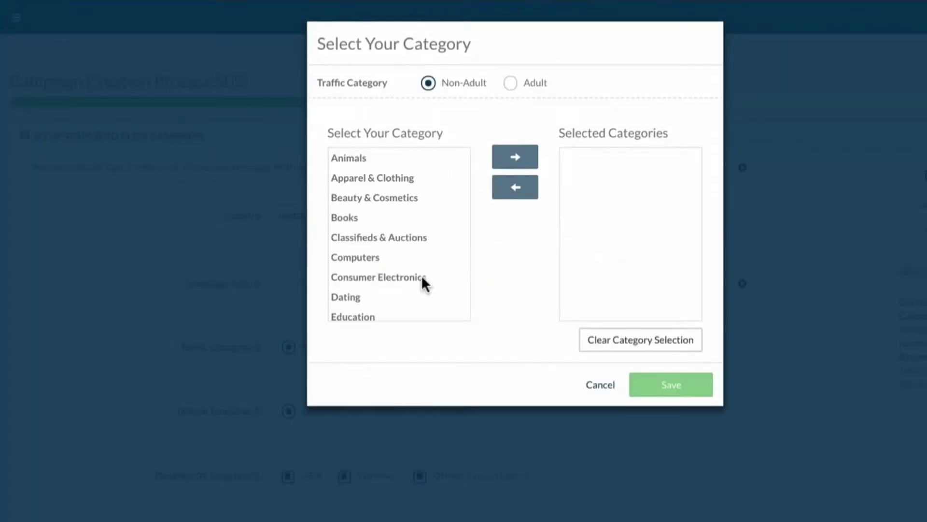
pyautogui.scroll(-10, 422, 169)
pyautogui.scroll(-1, 421, 164)
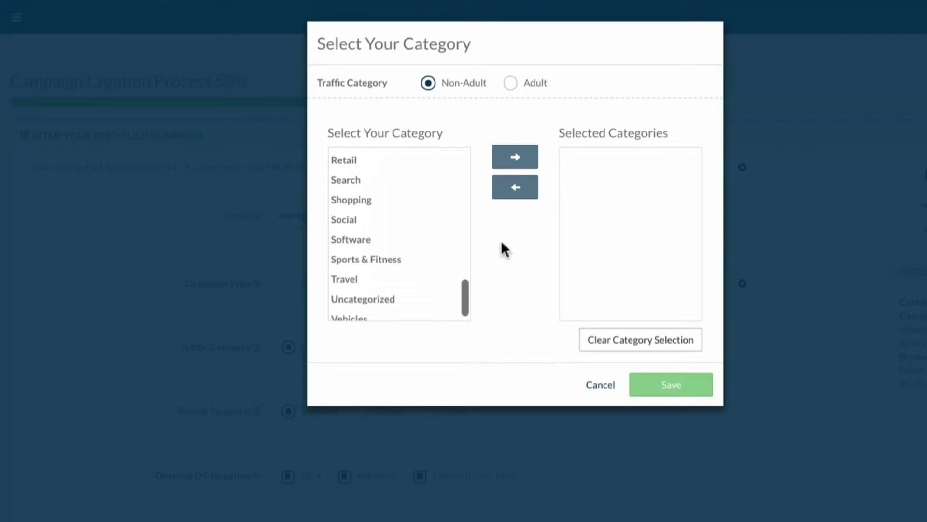
pyautogui.click(610, 386)
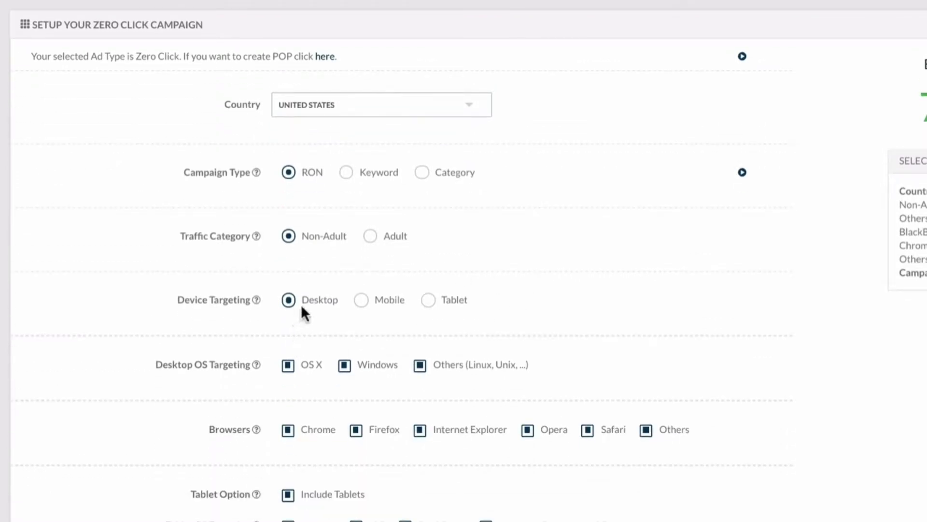
pyautogui.click(362, 301)
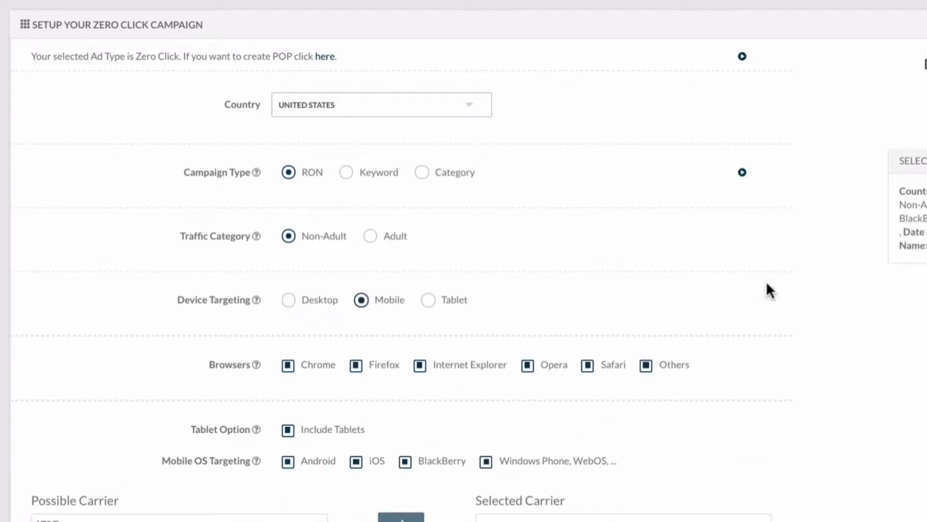
pyautogui.scroll(-1, 905, 288)
pyautogui.scroll(-3, 905, 288)
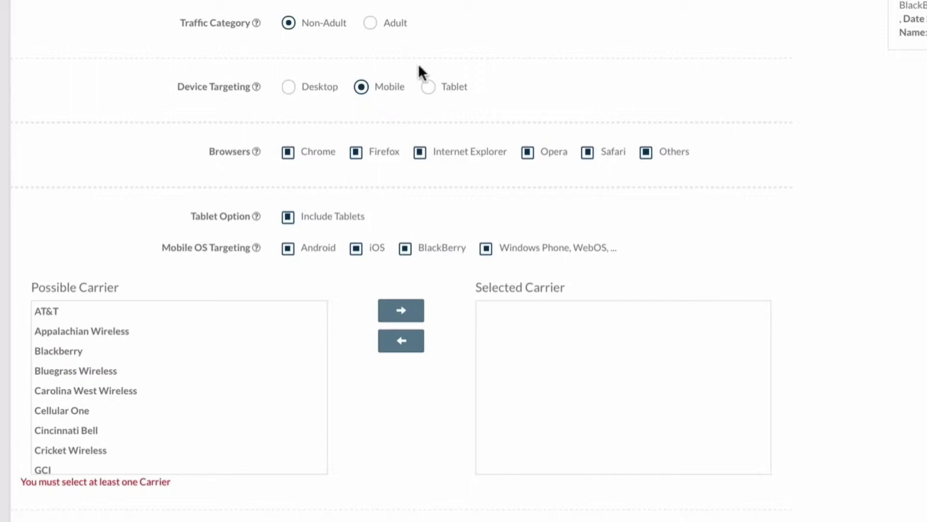
pyautogui.click(428, 87)
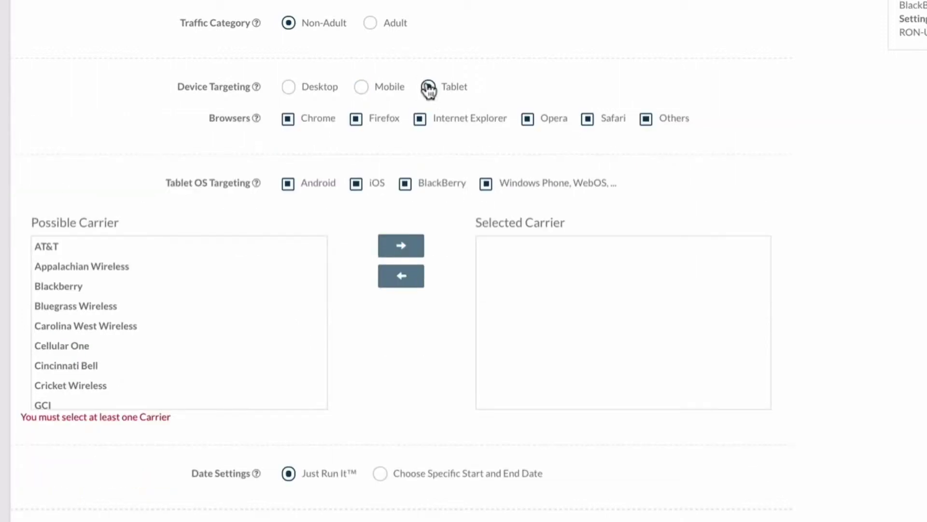
pyautogui.click(288, 87)
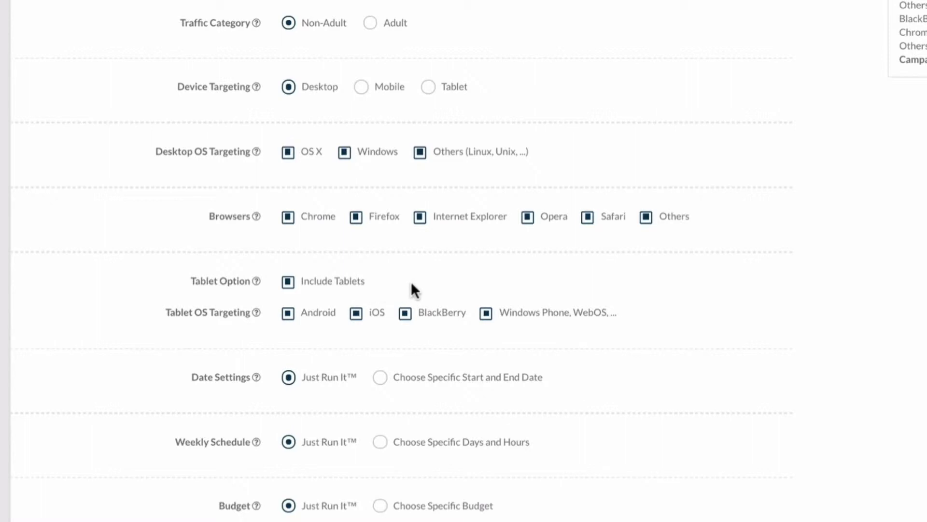
# Keep dates, weekly schedule and budget all set to Just Run It after trying the alternatives
pyautogui.scroll(-2, 662, 292)
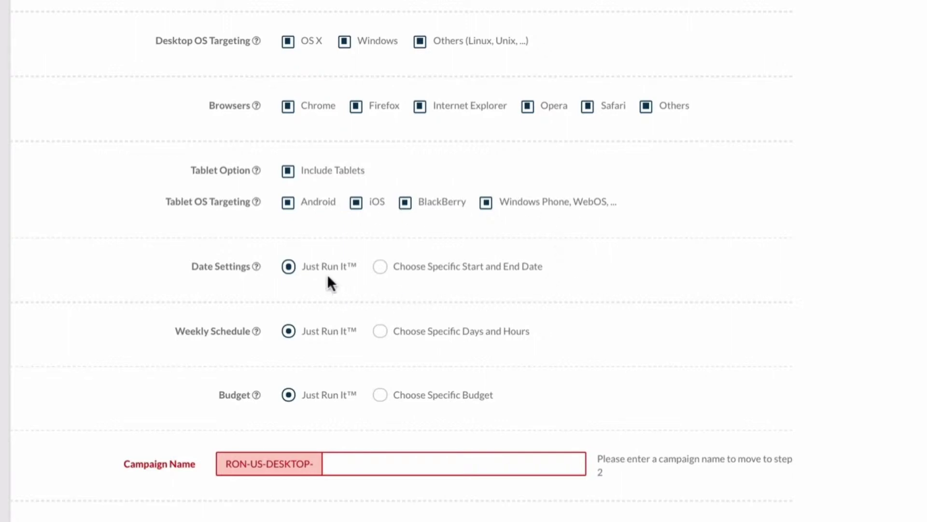
pyautogui.click(381, 266)
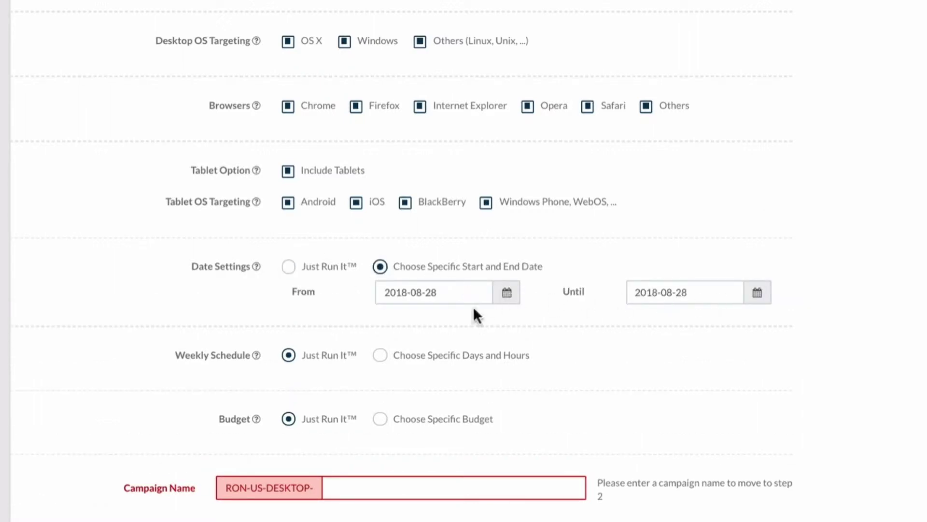
pyautogui.click(287, 272)
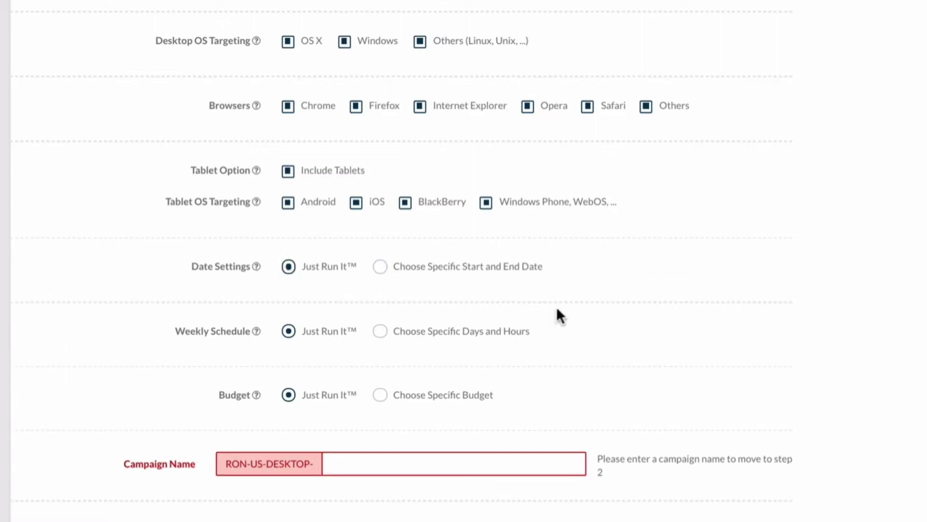
pyautogui.click(383, 334)
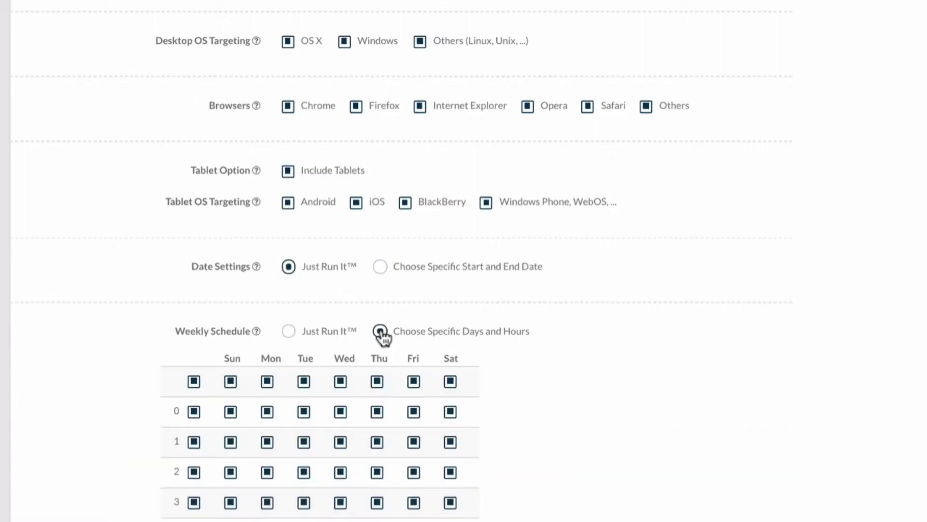
pyautogui.scroll(-1, 665, 328)
pyautogui.scroll(-12, 665, 324)
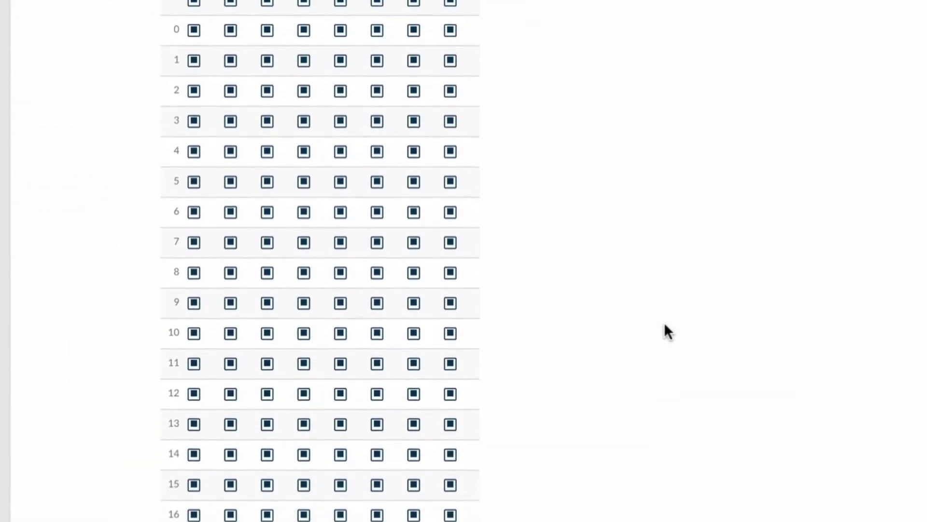
pyautogui.scroll(10, 665, 325)
pyautogui.click(289, 156)
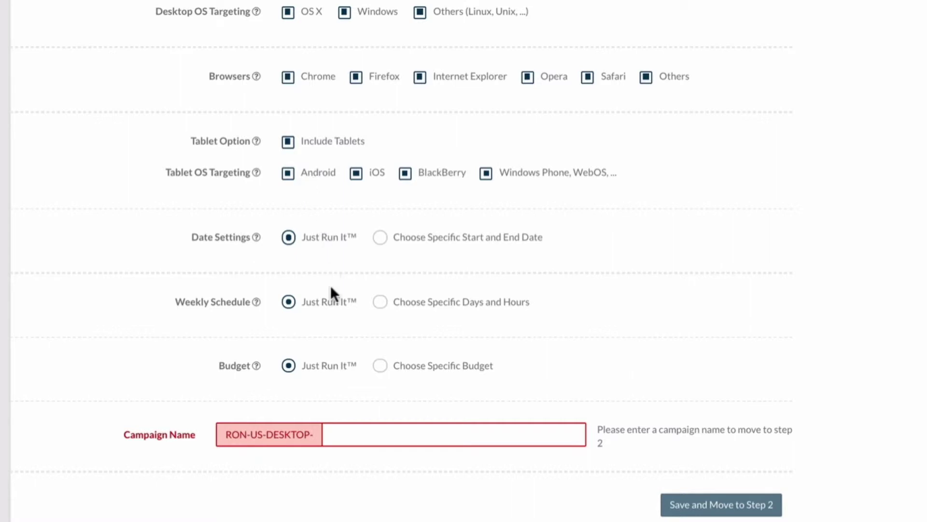
pyautogui.click(388, 370)
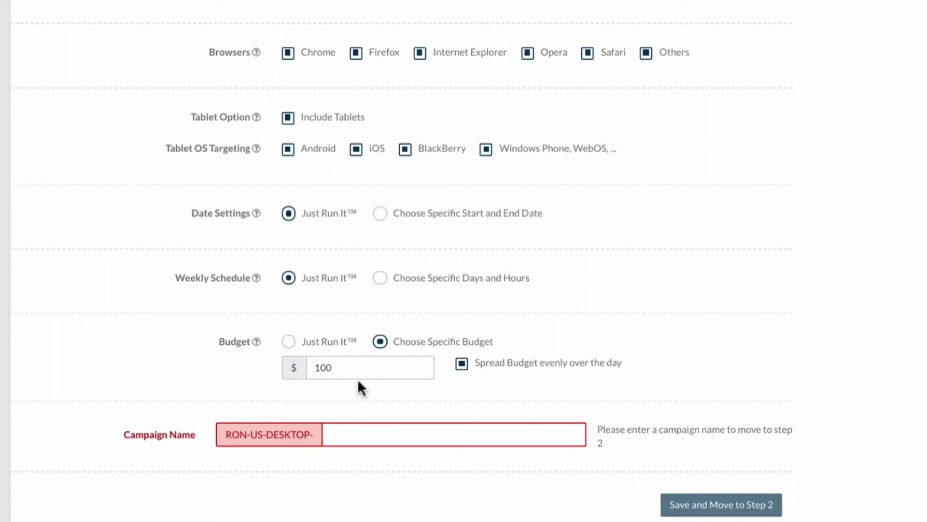
pyautogui.click(290, 342)
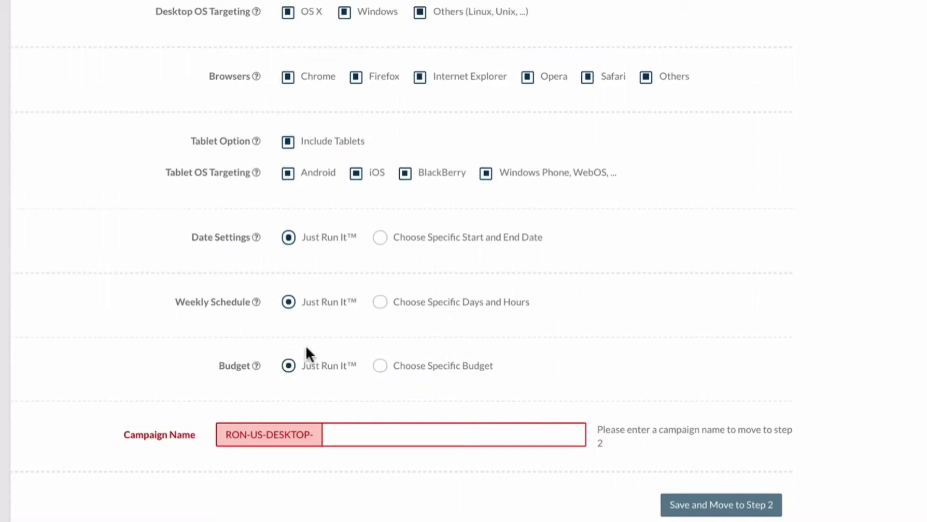
# Add 'Test' to the campaign name to make RON-US-DESKTOP-Test and save step 1
pyautogui.click(356, 437)
pyautogui.write('T')
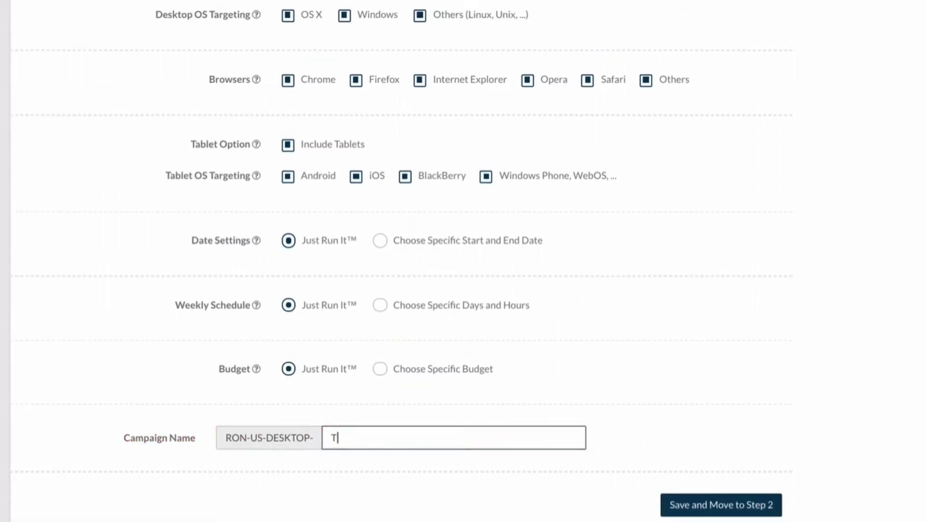
pyautogui.write('est')
pyautogui.click(706, 505)
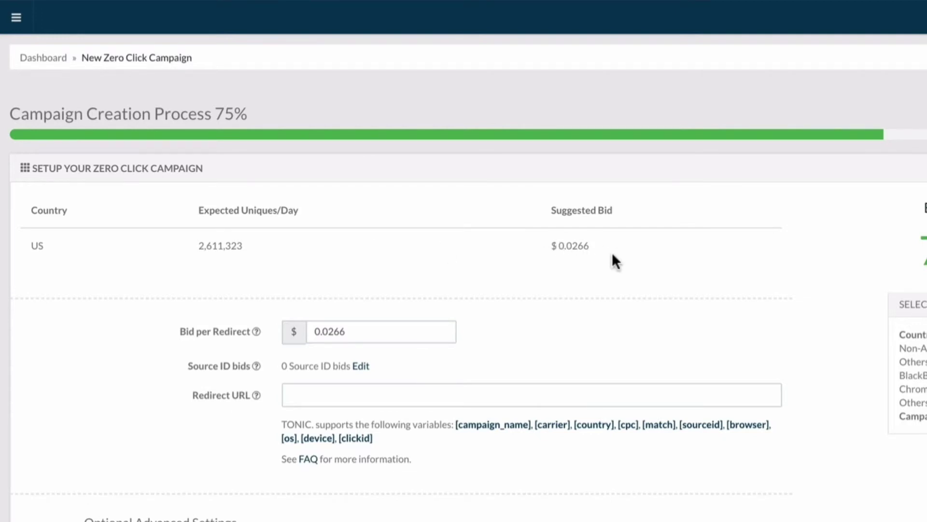
# Change the bid per redirect from $0.0266 to $0.0268, leaving source ID bids at 0
pyautogui.click(421, 332)
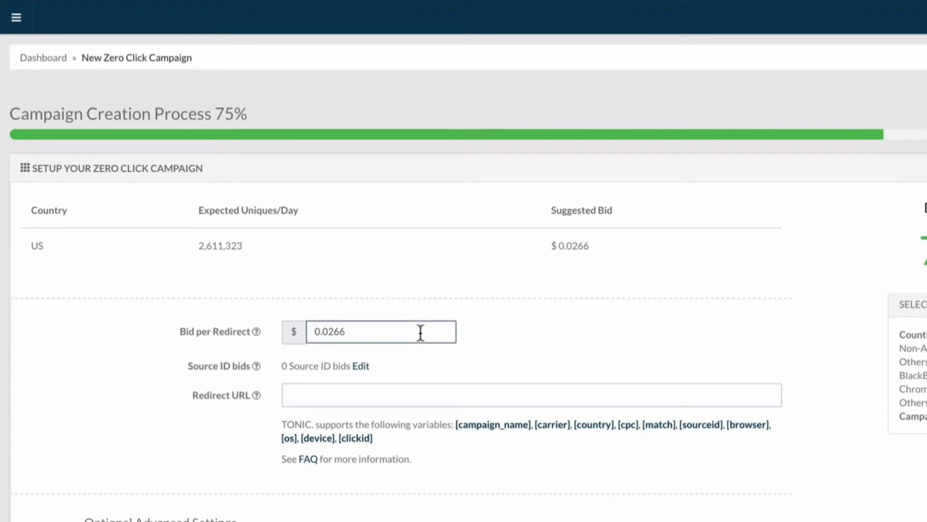
pyautogui.press('BackSpace')
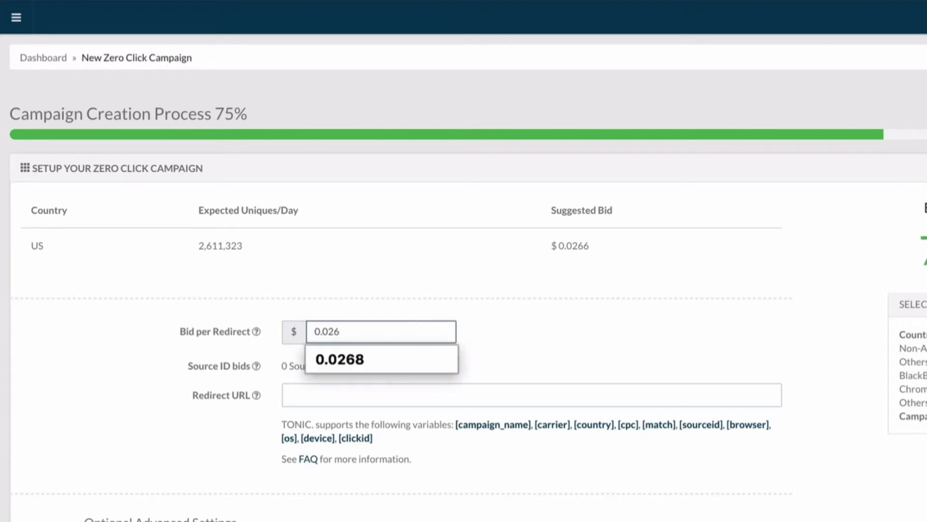
pyautogui.click(393, 354)
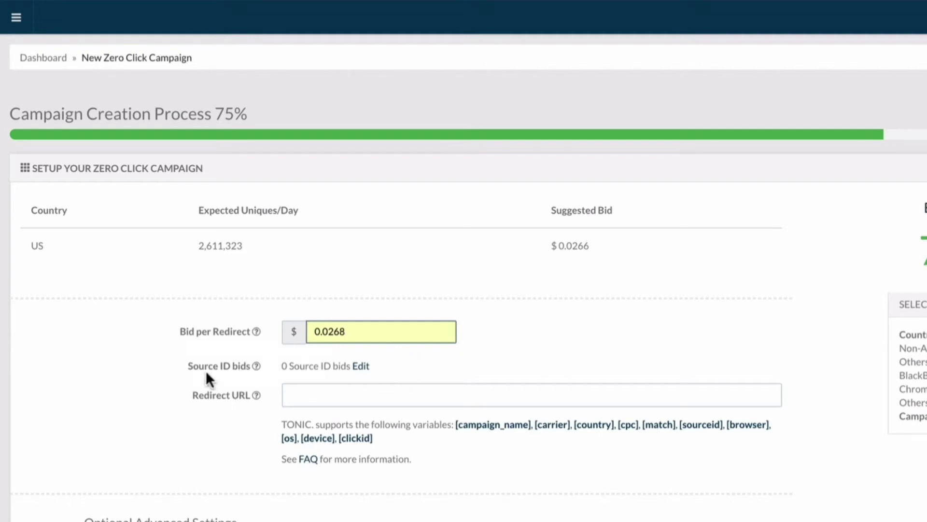
pyautogui.click(362, 368)
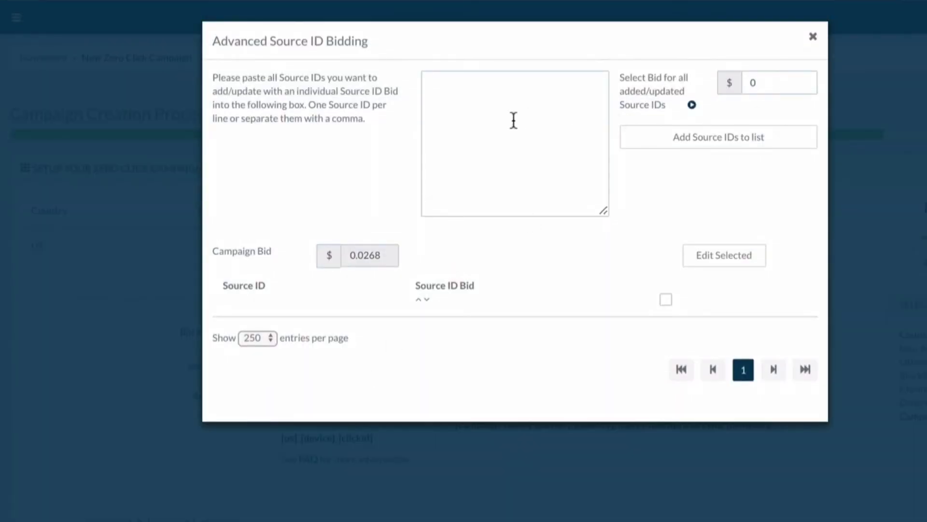
pyautogui.click(815, 39)
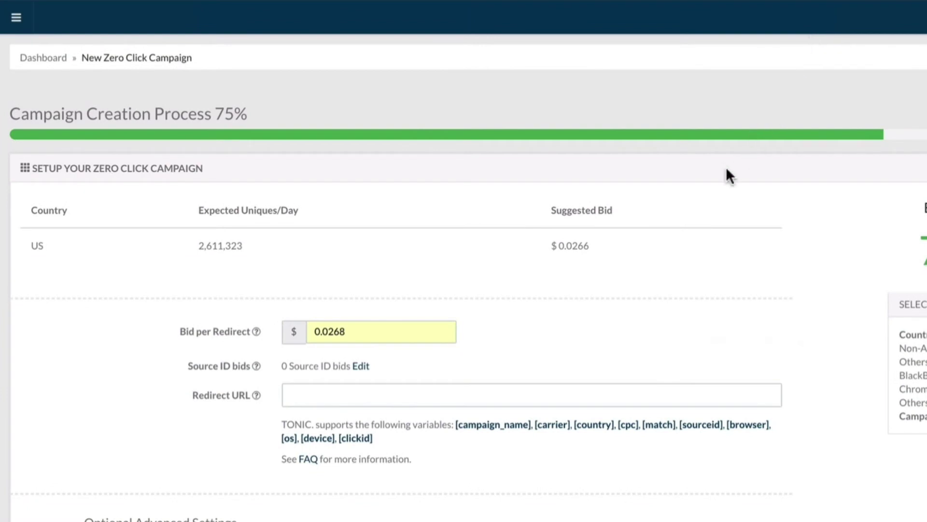
pyautogui.click(514, 394)
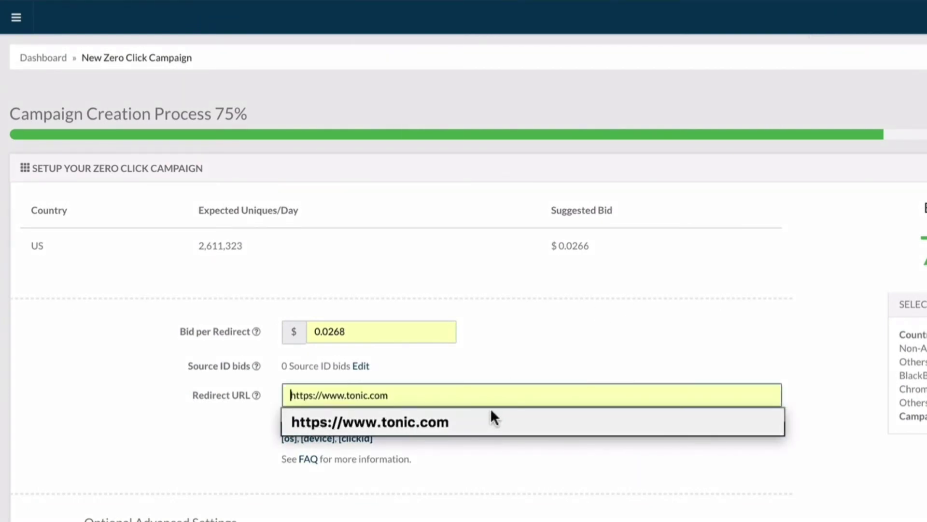
pyautogui.click(482, 423)
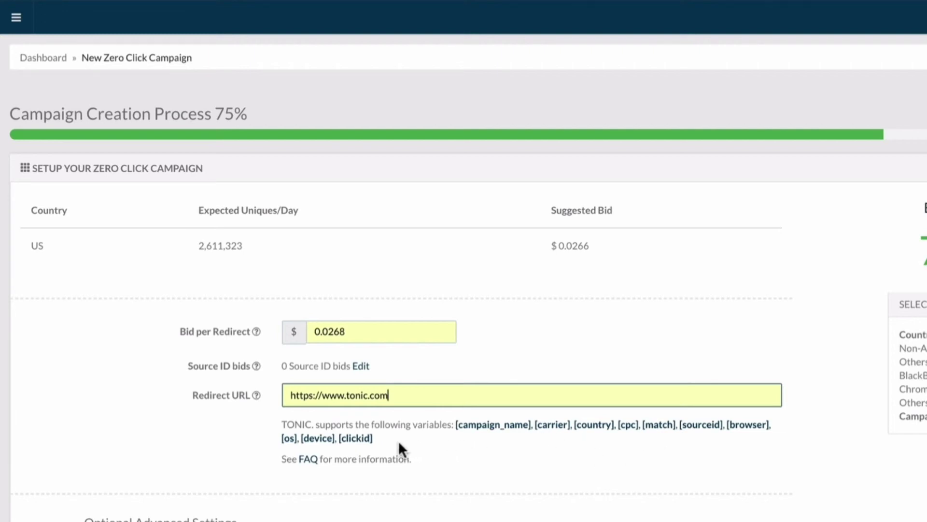
pyautogui.scroll(-5, 444, 474)
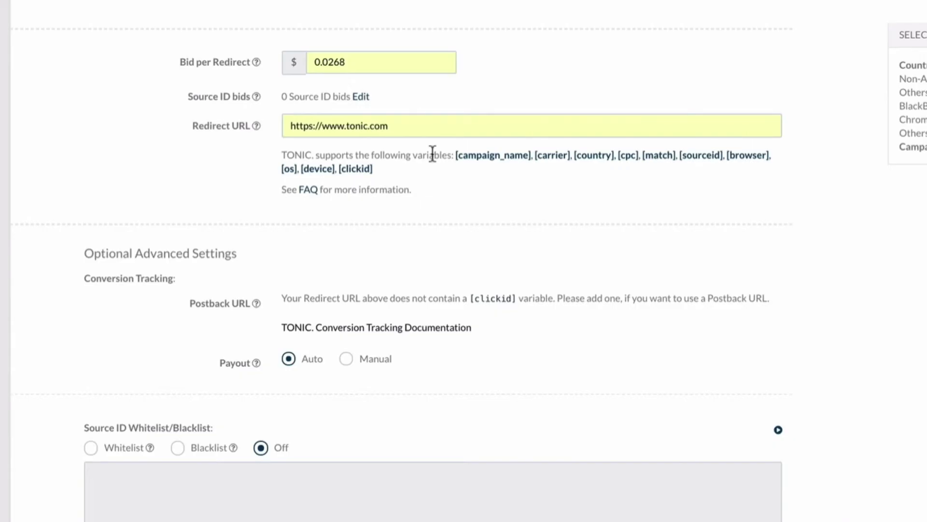
# Switch the Source ID Whitelist/Blacklist setting from Off to Blacklist
pyautogui.scroll(-3, 836, 280)
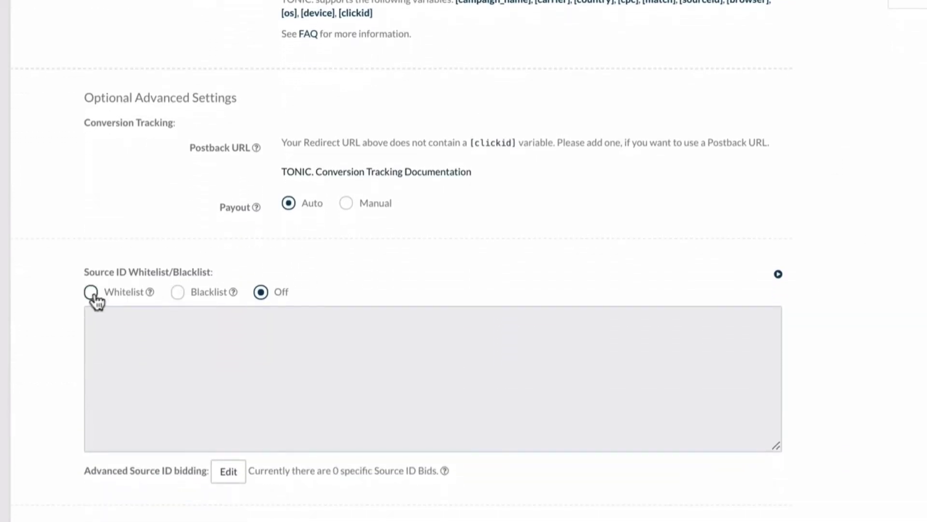
pyautogui.click(91, 292)
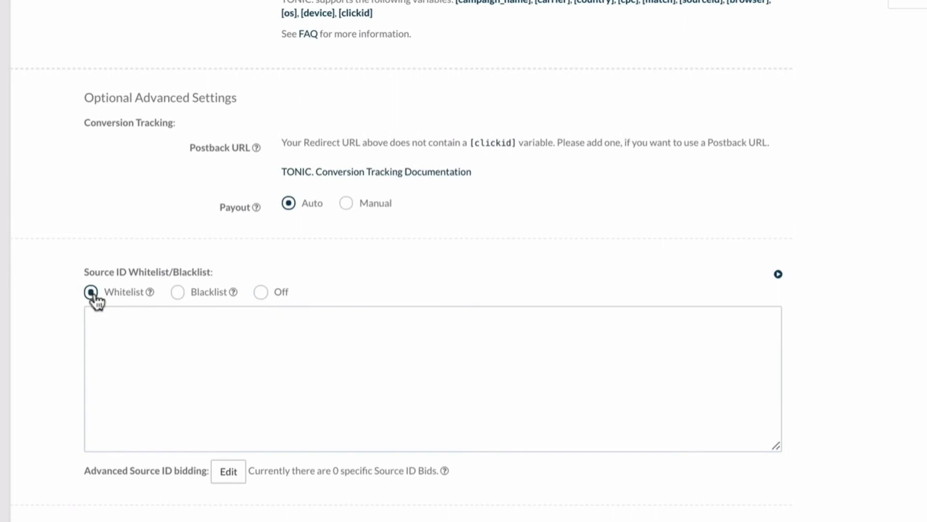
pyautogui.click(177, 293)
pyautogui.scroll(-1, 924, 199)
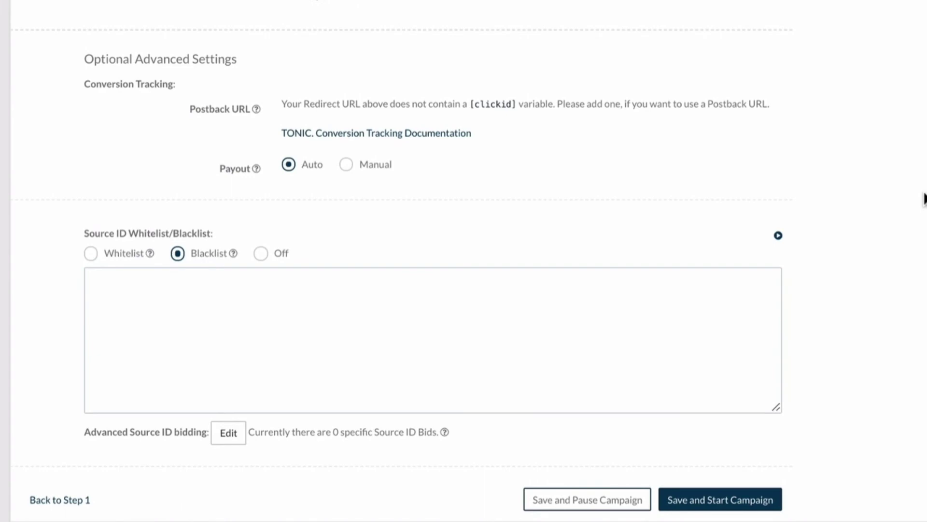